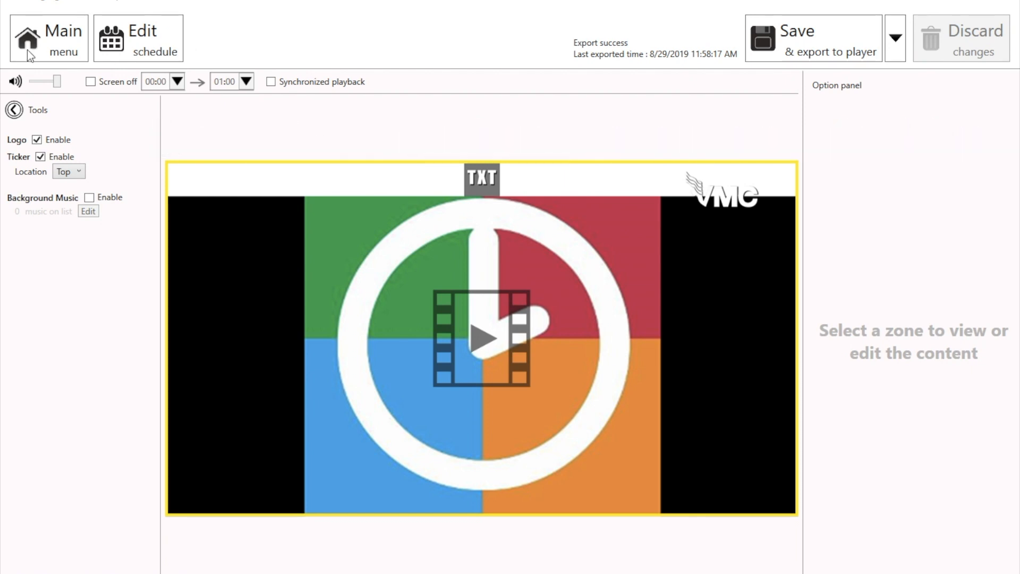
- Go to the playlist list and enter Trigger event demo as the new playlist name
left_click(69, 56)
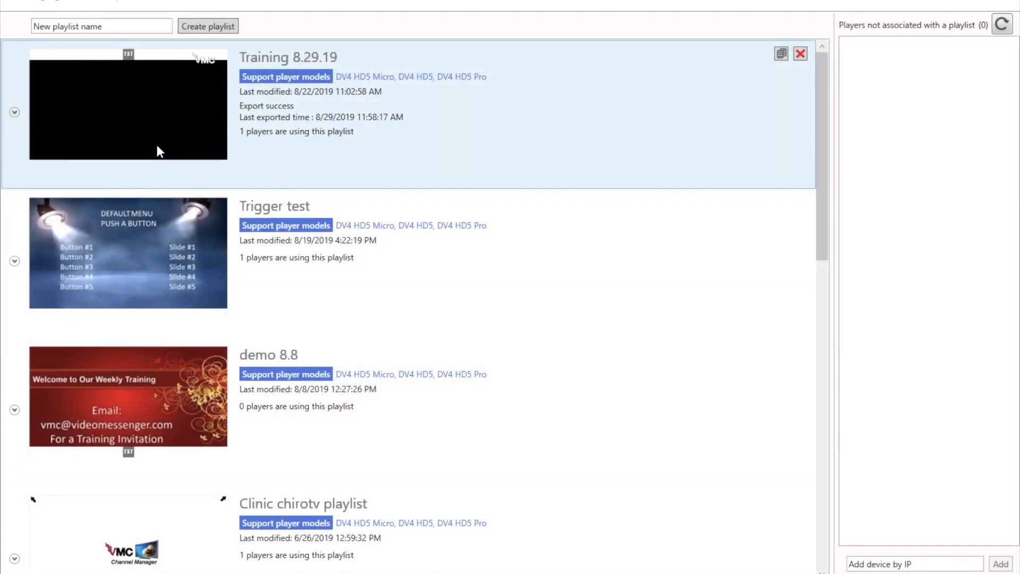
left_click(145, 29)
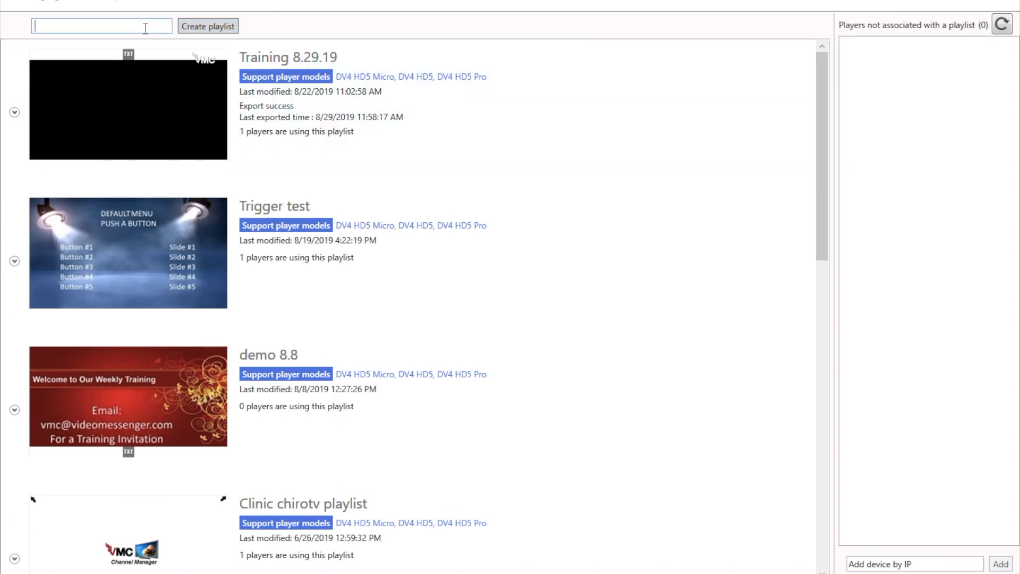
type("Trigger ev")
type("ent demo")
- Create the playlist for the DV4 HD5 Micro, DV4 HD5 Pro player model using the single-zone Full HD template
left_click(216, 27)
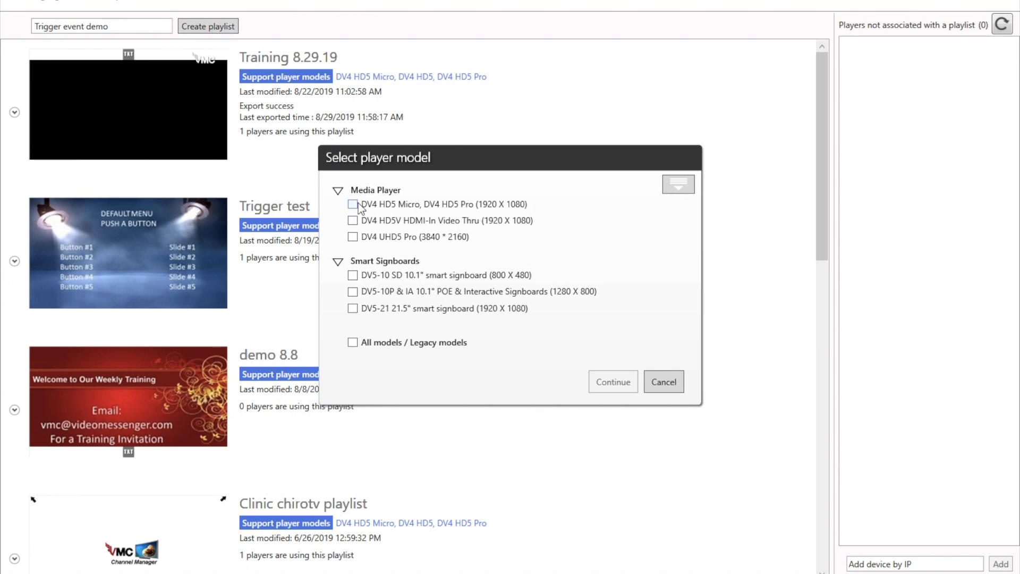
left_click(352, 204)
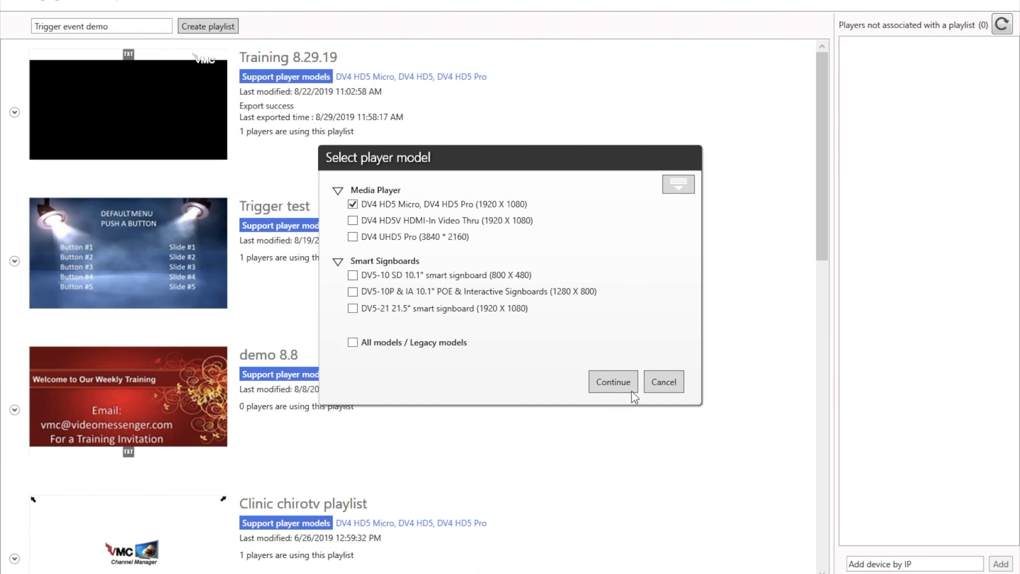
left_click(613, 385)
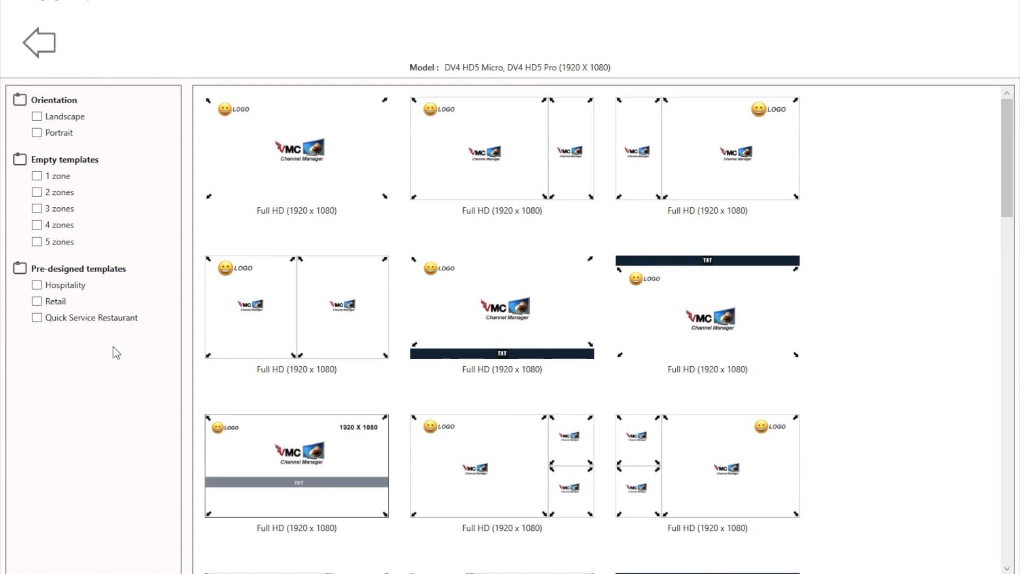
double_click(287, 173)
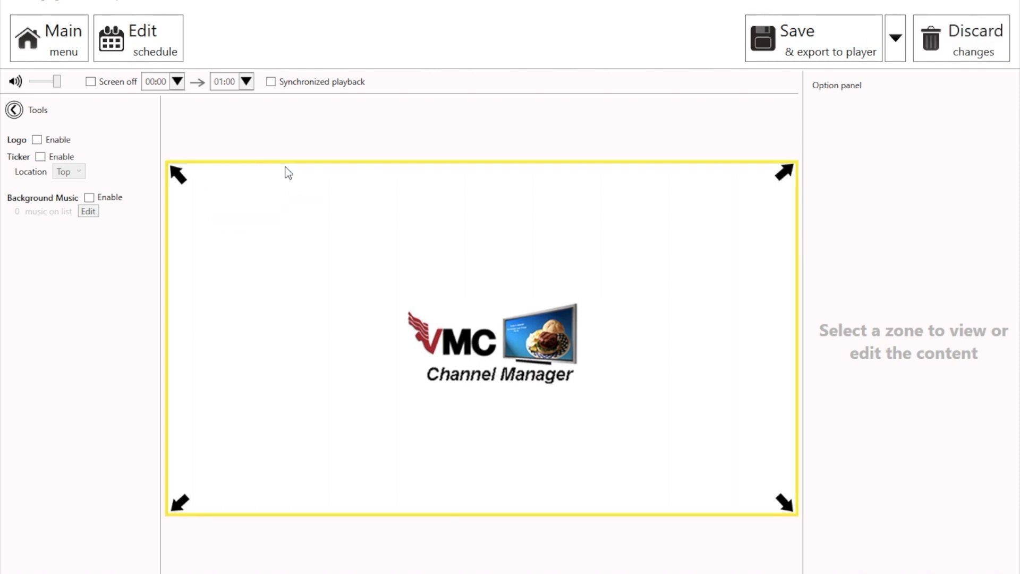
- Add the Default button menu presentation to the zone's looping playback and set it to stretch
left_click(409, 267)
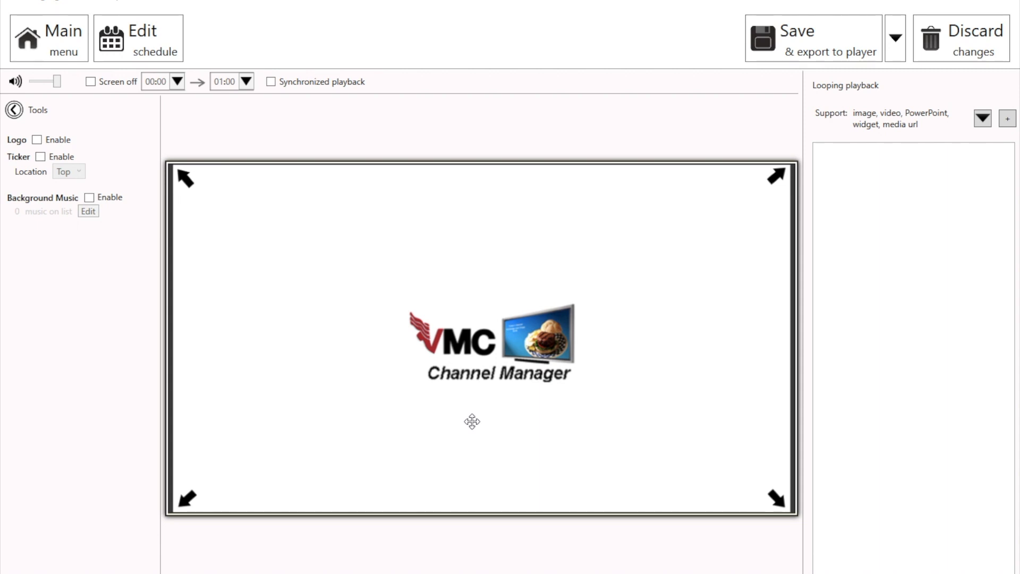
left_click(1007, 119)
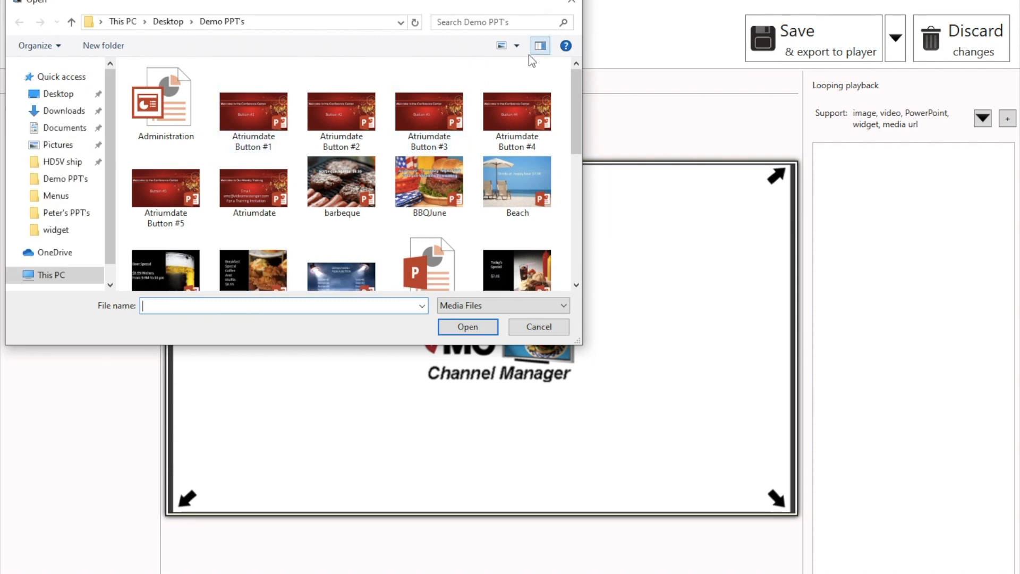
left_click(517, 46)
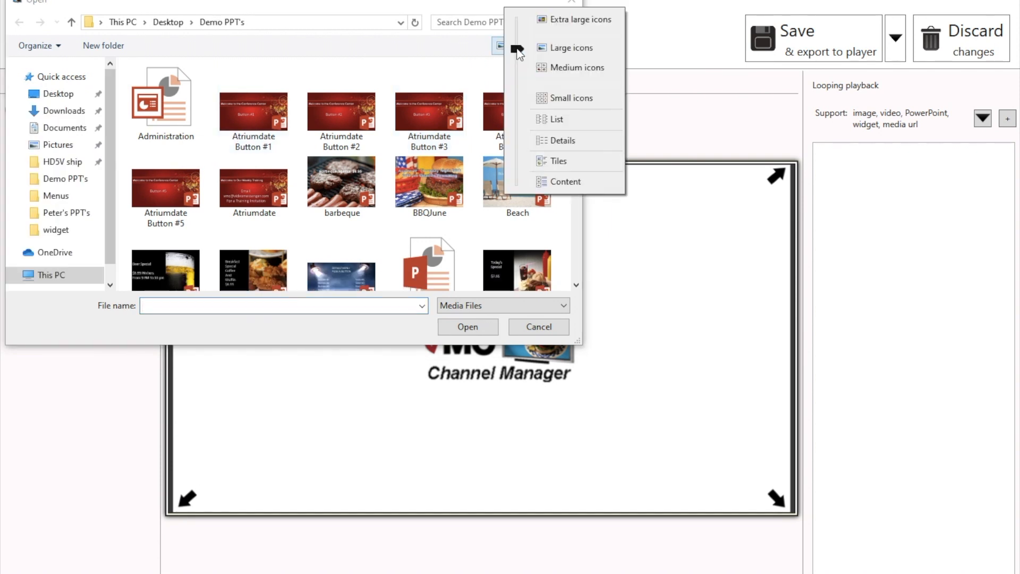
left_click(540, 121)
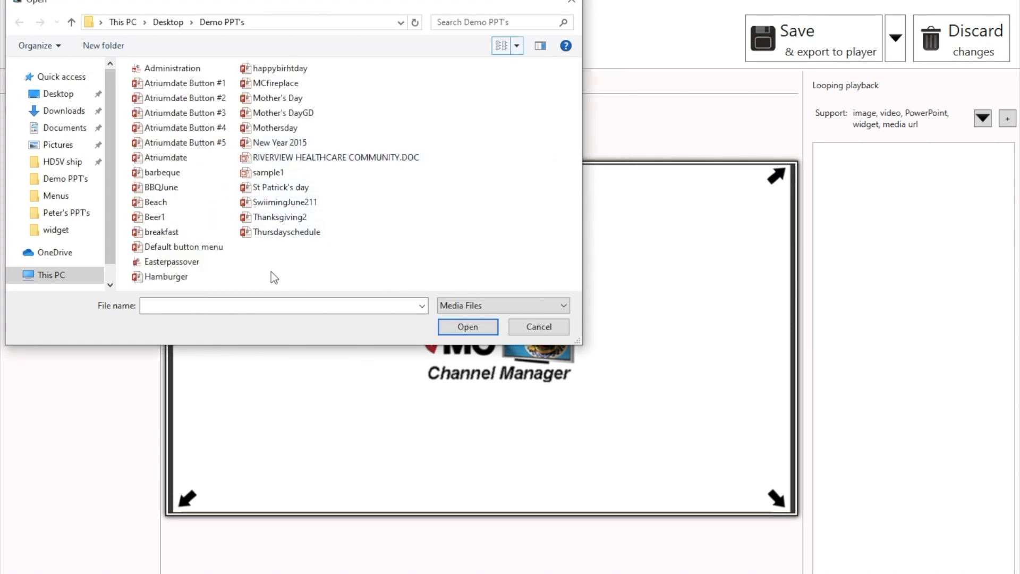
double_click(217, 250)
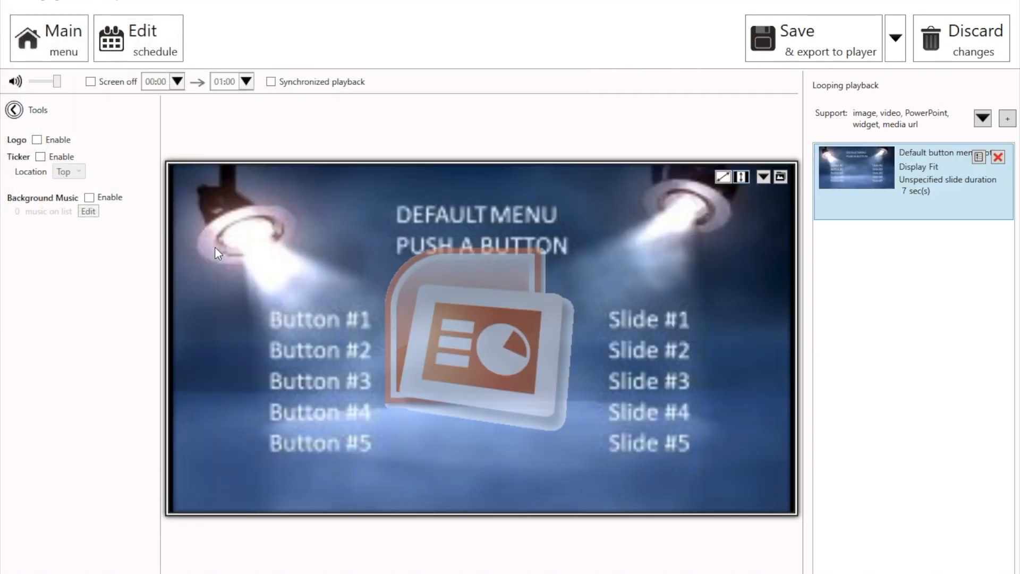
left_click(718, 180)
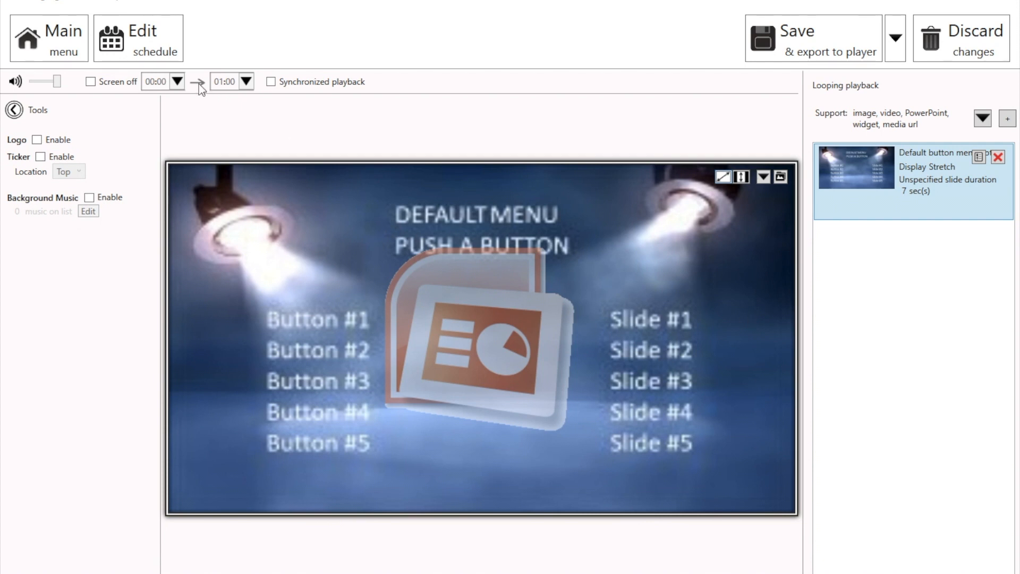
- Open the schedule, select the default presentation and enable its event trigger
left_click(158, 47)
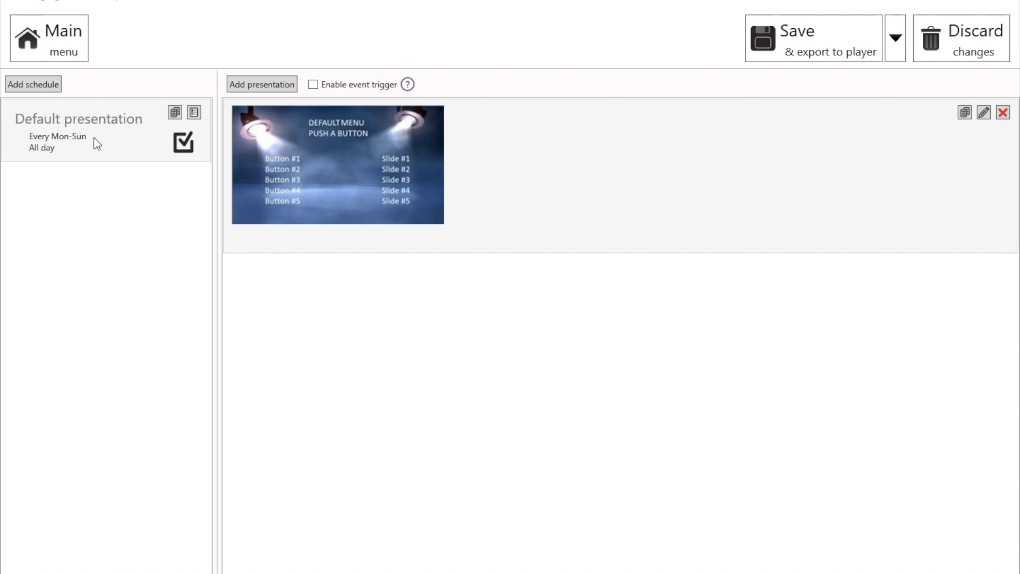
left_click(342, 184)
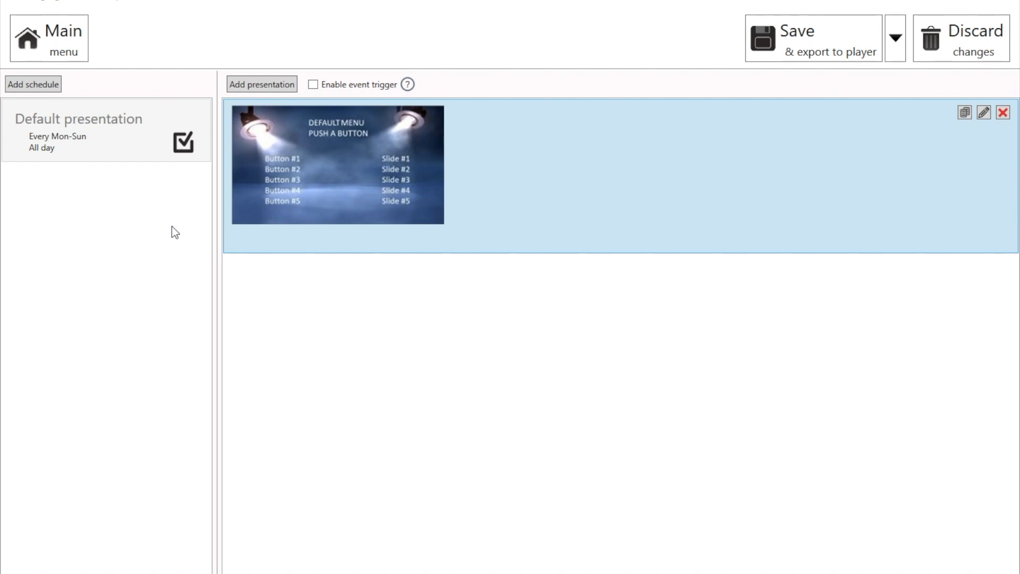
left_click(313, 86)
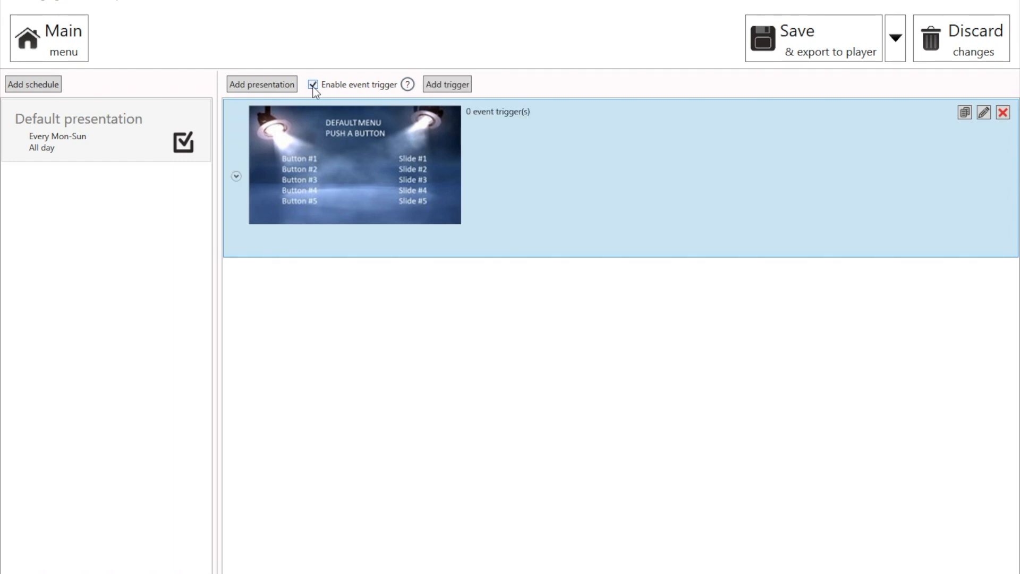
- Add a simple trigger named Button #1 with number 1, using the single-zone Full HD template
left_click(450, 87)
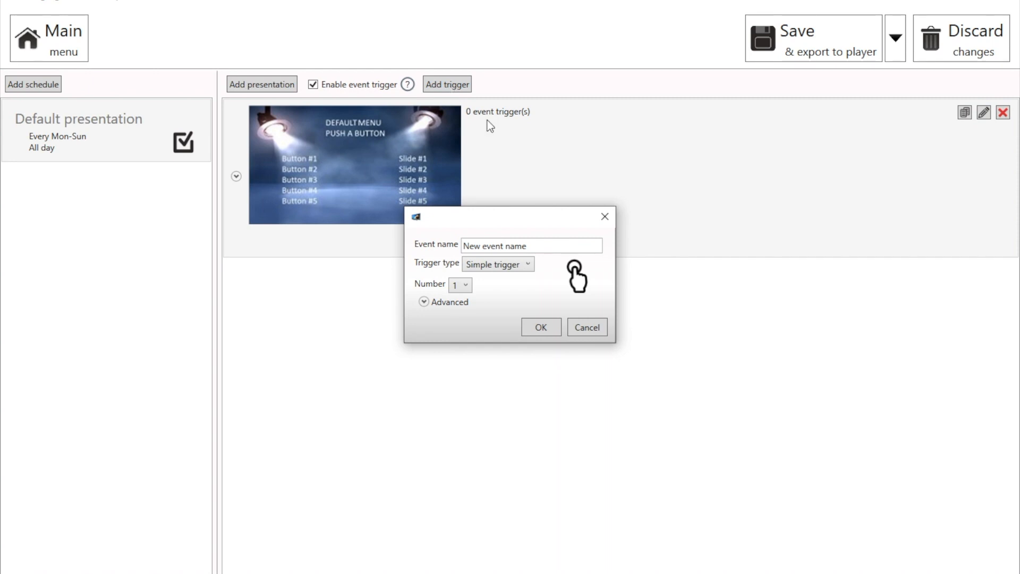
left_click(538, 250)
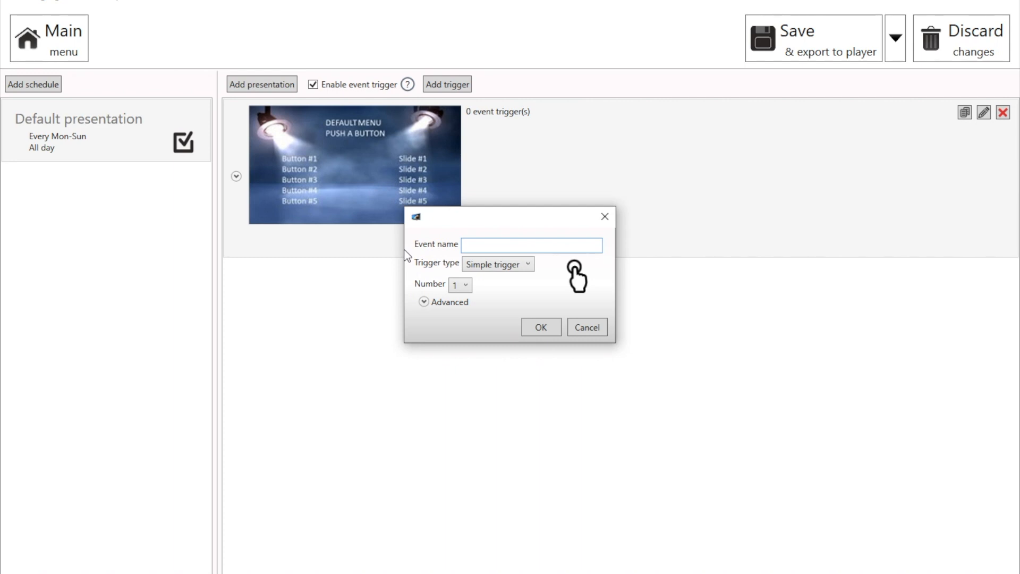
type("Button #1")
left_click(522, 270)
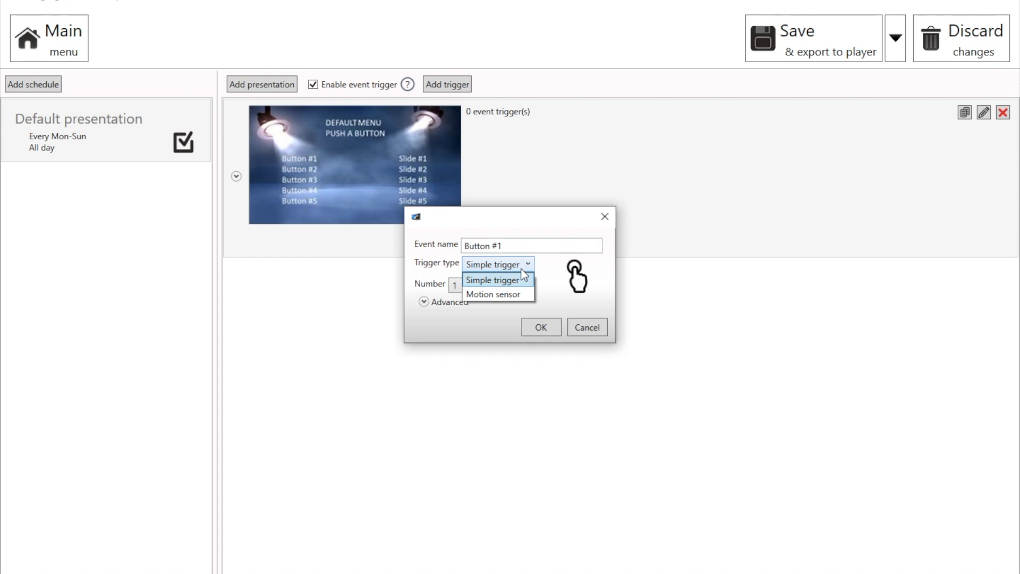
left_click(542, 278)
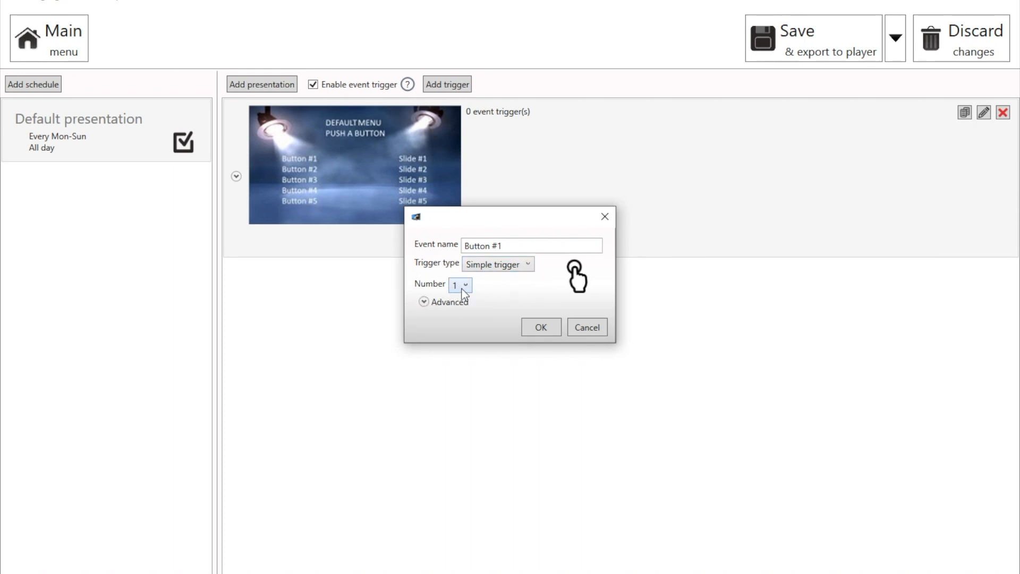
left_click(541, 327)
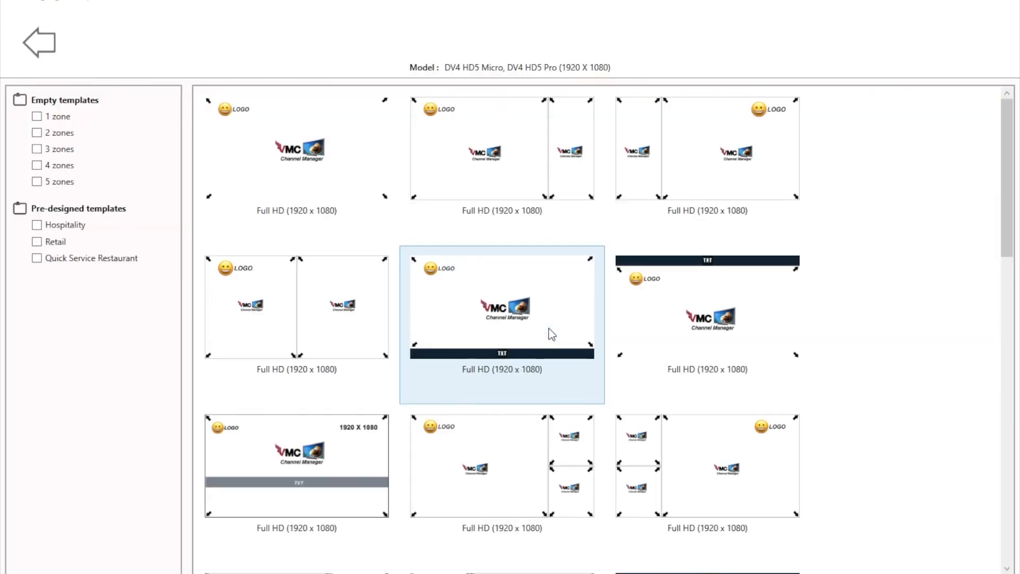
left_click(319, 152)
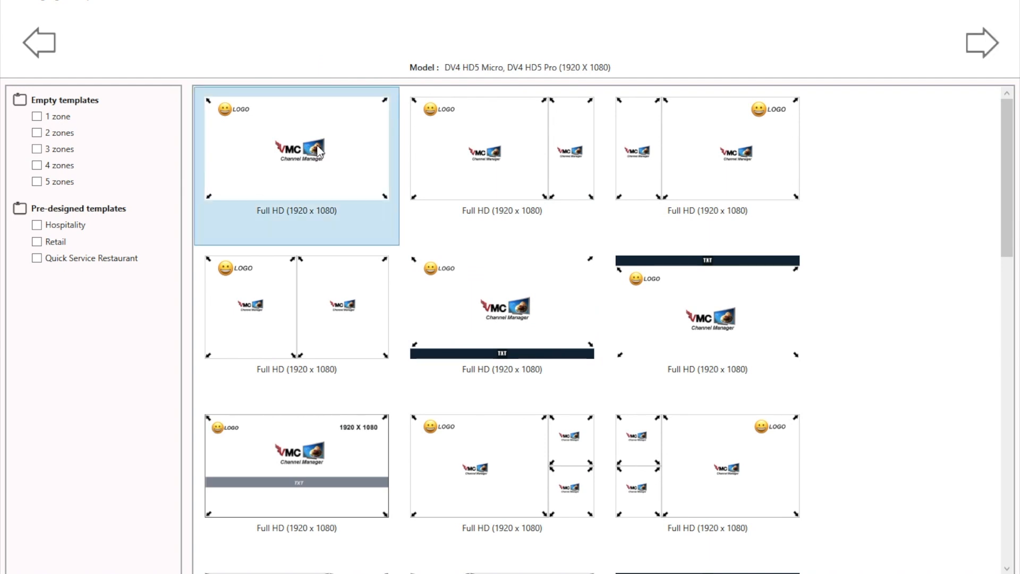
double_click(318, 146)
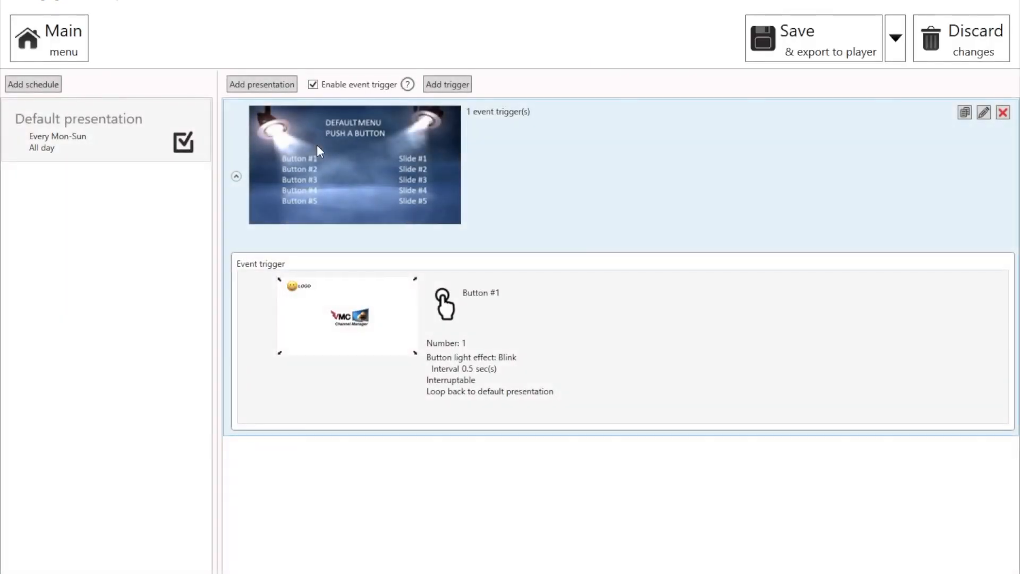
- Edit the Button #1 trigger layout, add the Atriumdate Button #1 presentation to its zone and stretch it
mouse_move(448, 400)
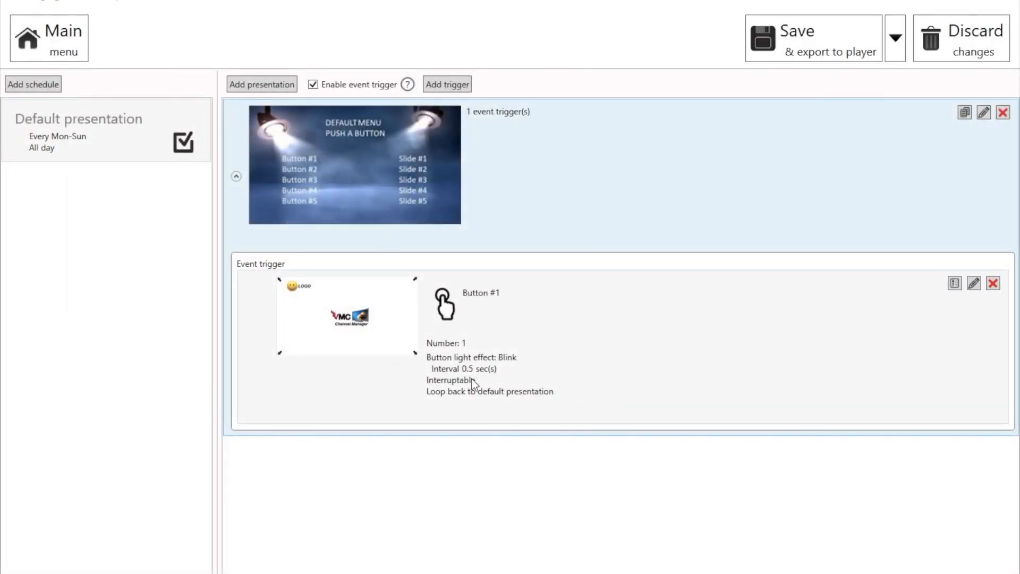
double_click(364, 326)
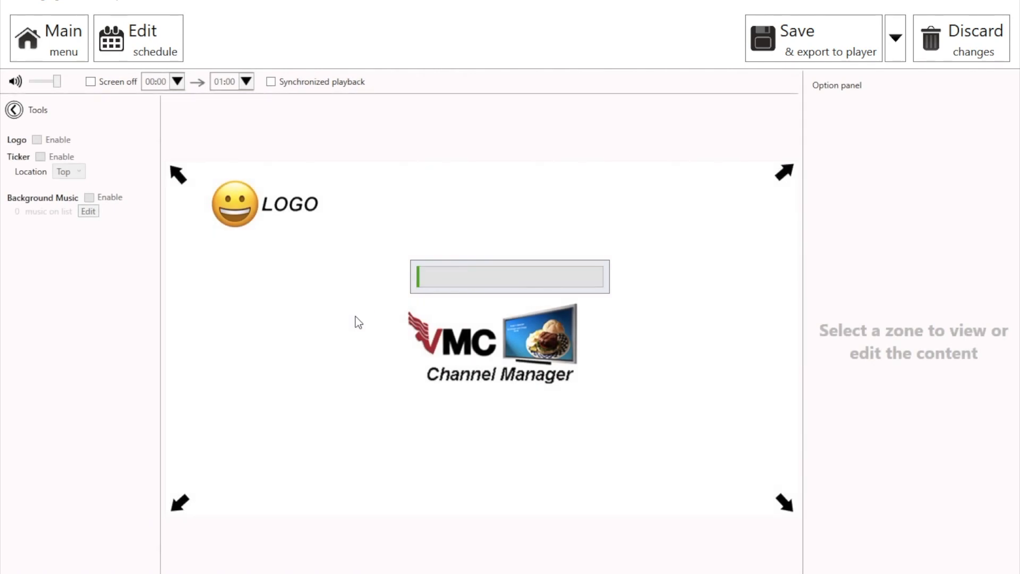
left_click(635, 294)
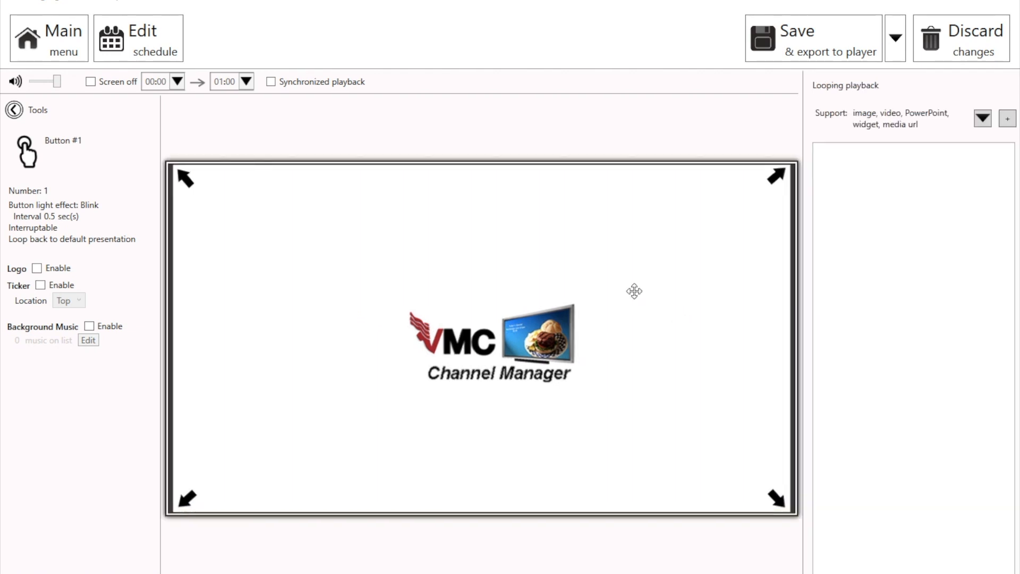
left_click(1008, 118)
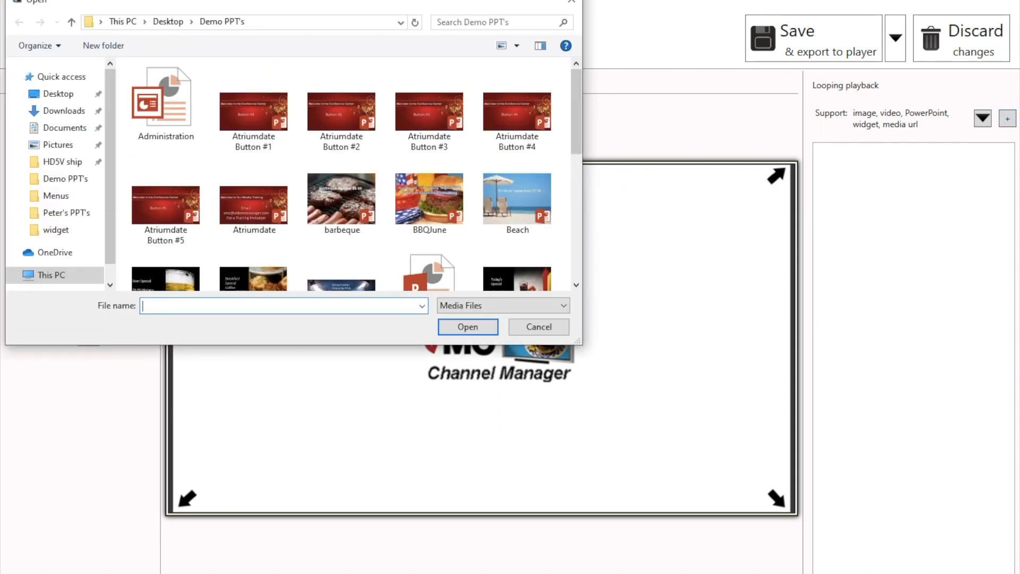
left_click(516, 45)
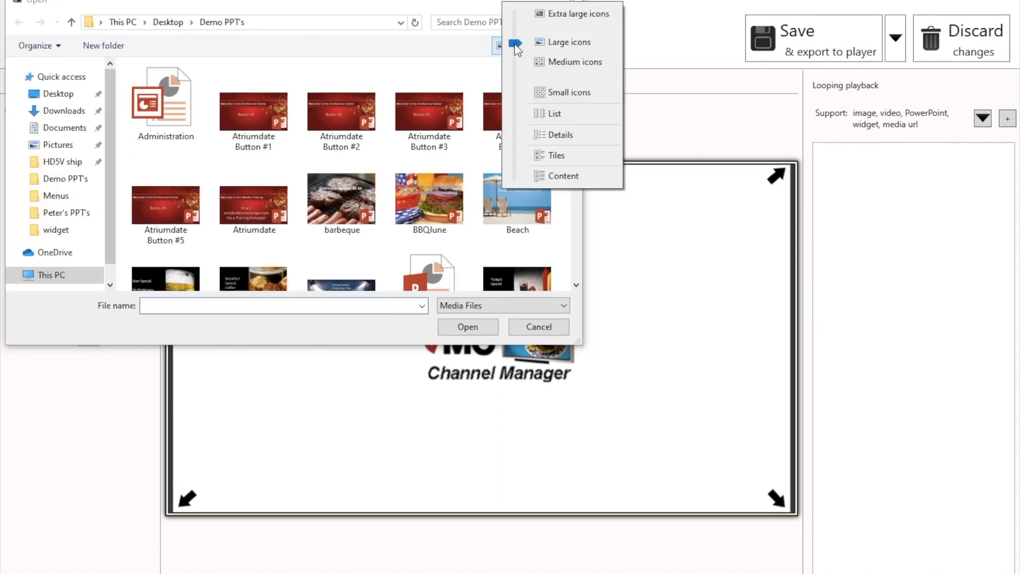
left_click(553, 113)
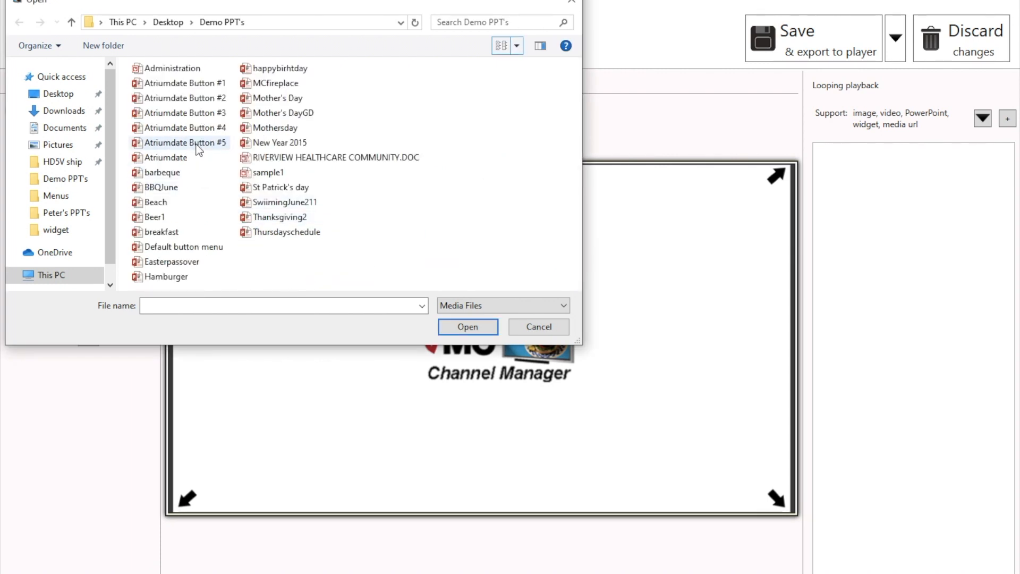
left_click(201, 84)
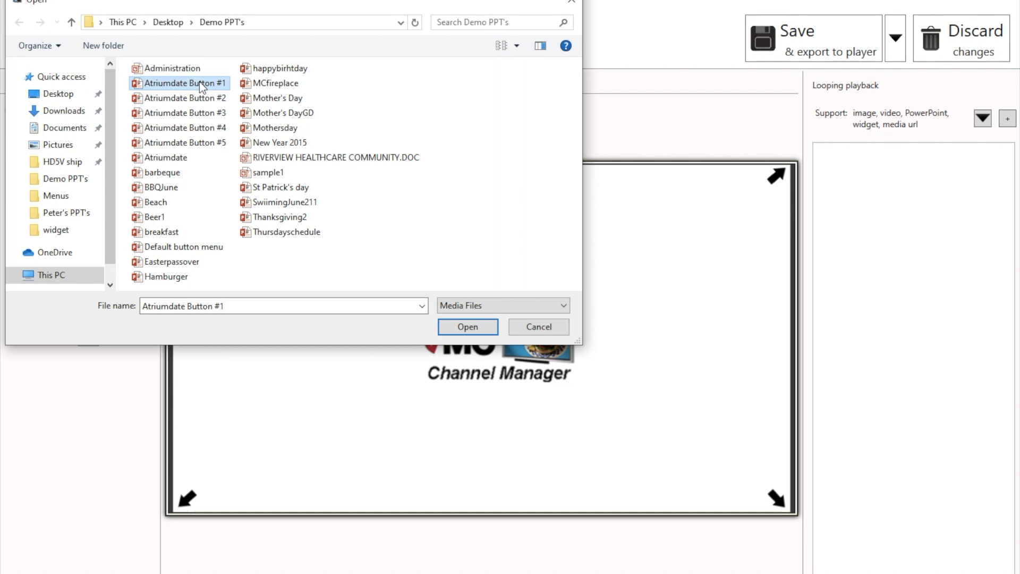
double_click(199, 82)
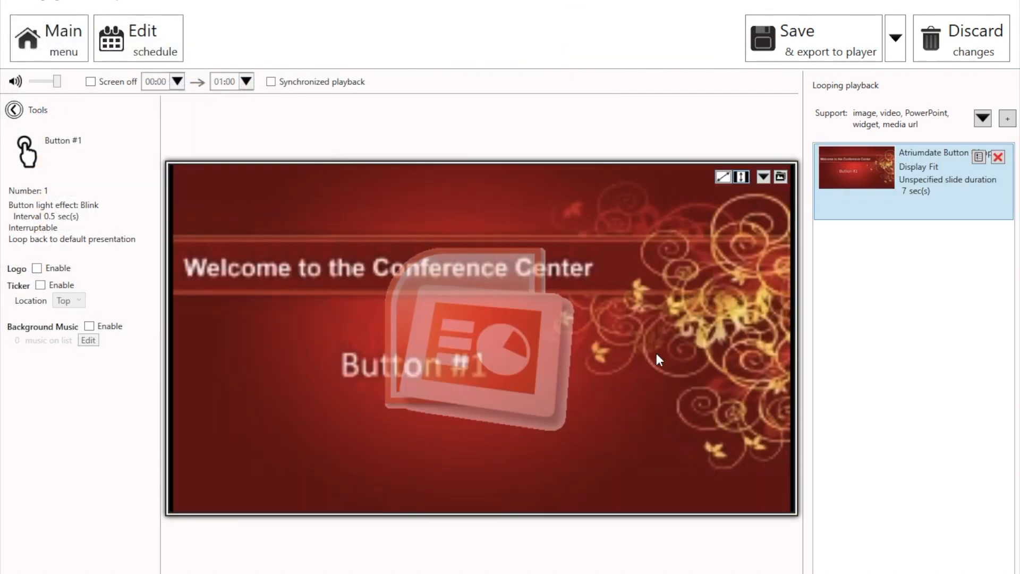
left_click(728, 179)
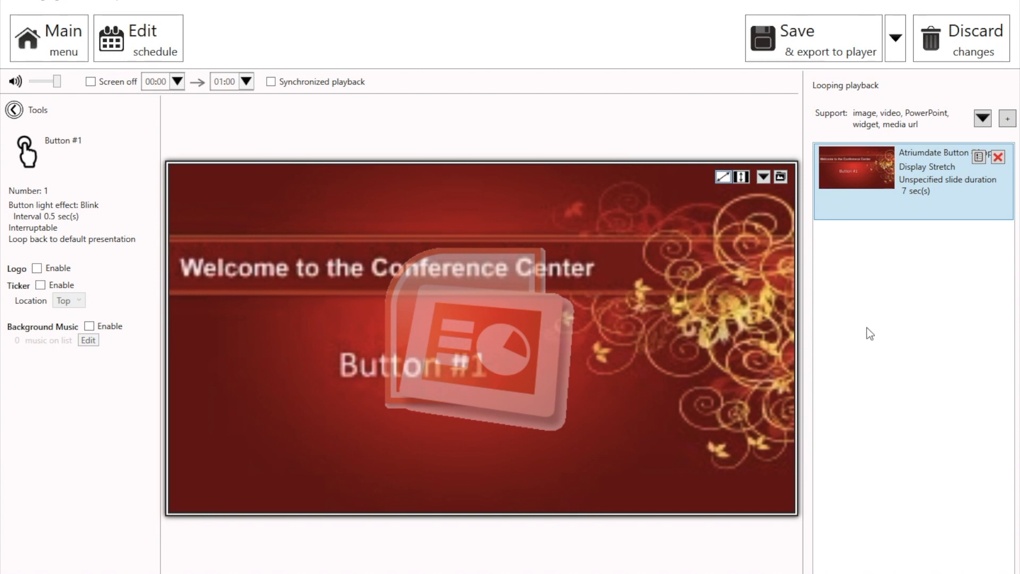
- Set the Atriumdate Button #1 item's unspecified slide duration to 10 seconds
double_click(918, 177)
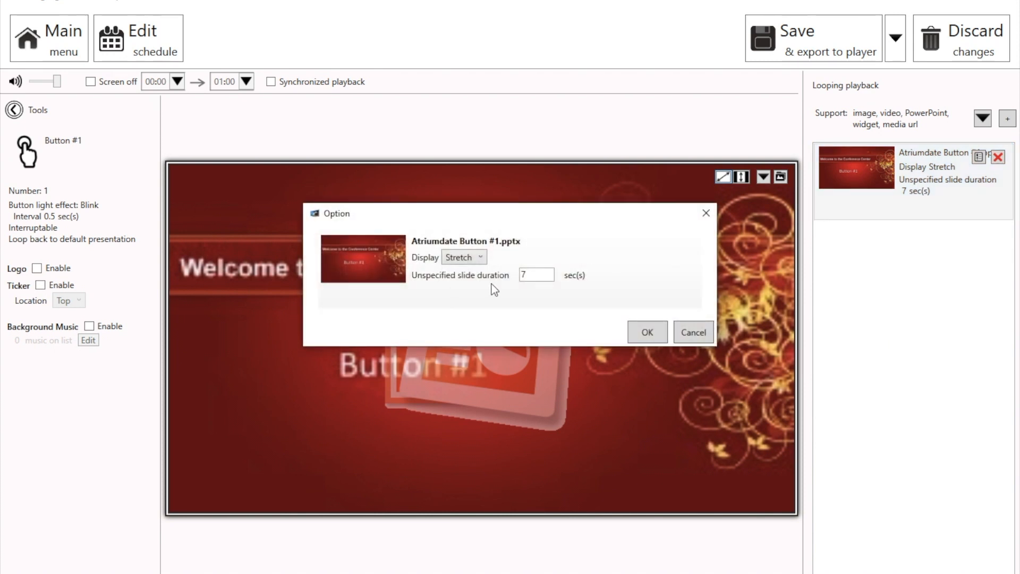
left_click_drag(538, 275, 462, 282)
type("10")
left_click(645, 334)
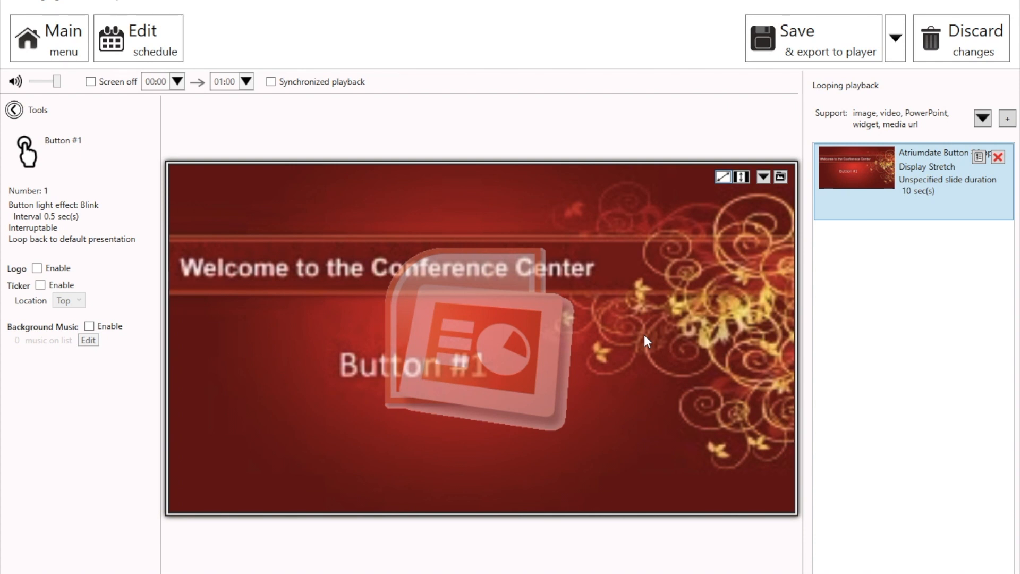
- Return to the schedule and add a simple trigger named Button#2 with number 2
left_click(158, 57)
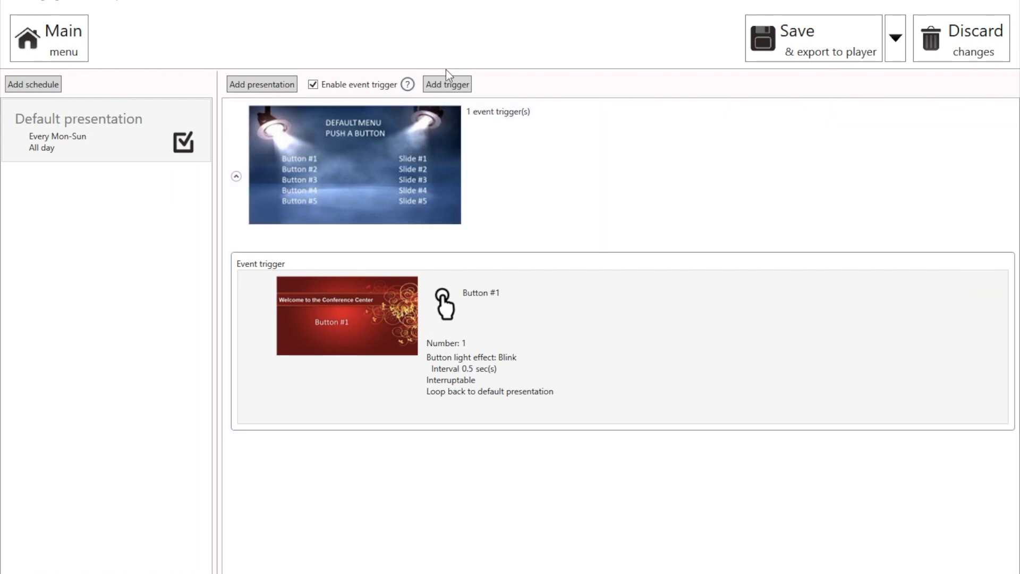
left_click(455, 87)
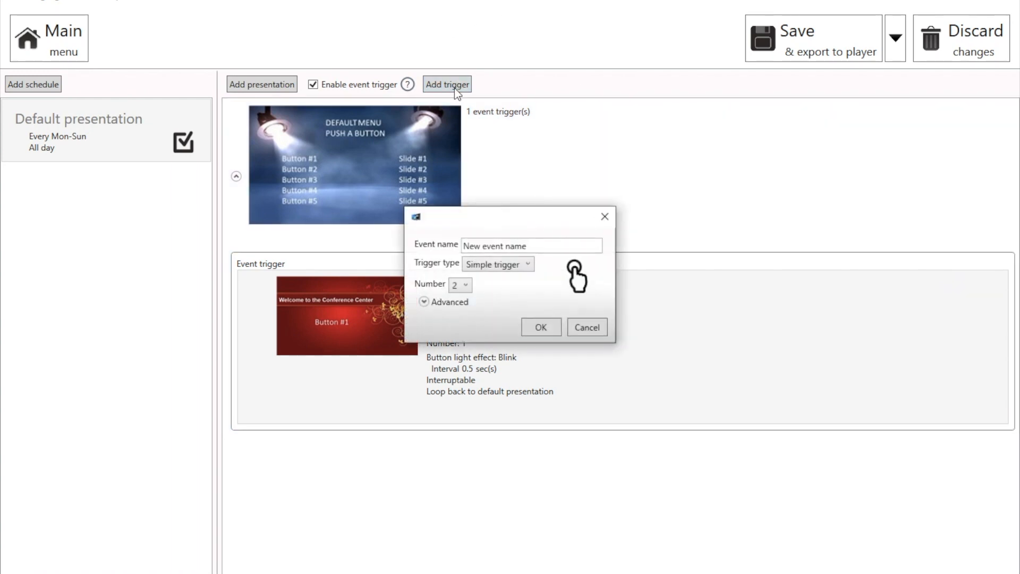
left_click(535, 242)
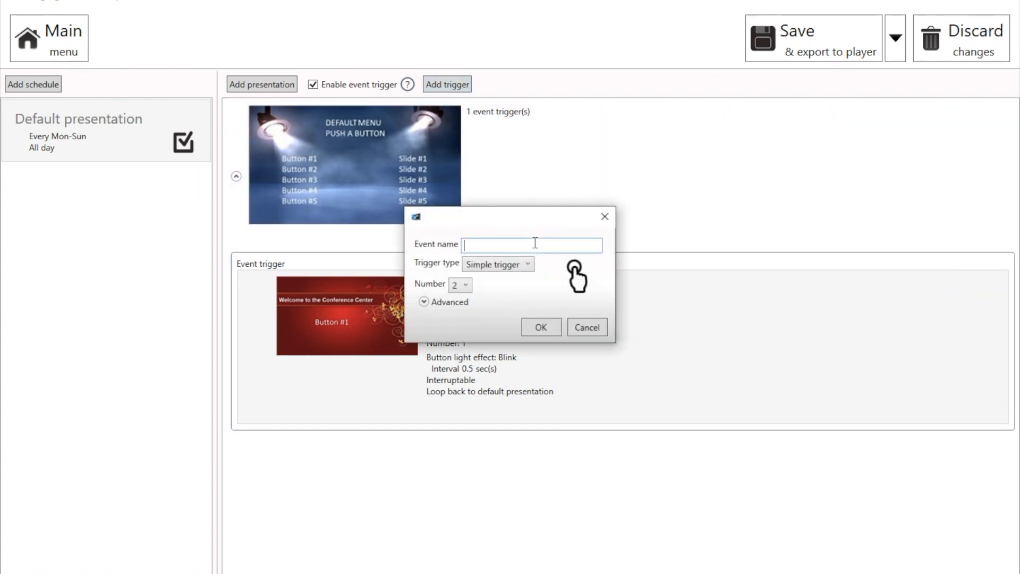
type("Button#2")
left_click(540, 327)
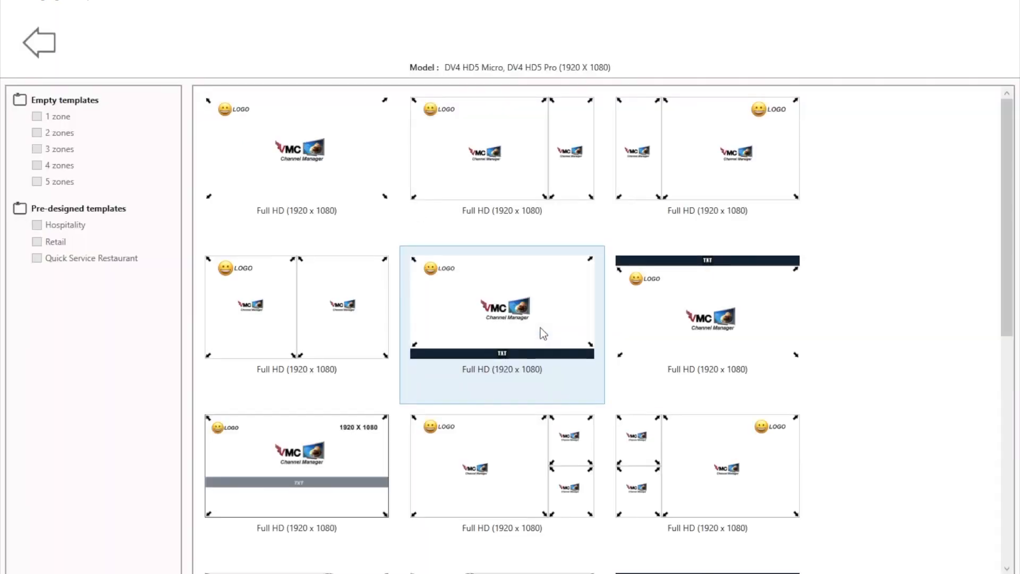
- Edit the Button#2 trigger layout, add the Atriumdate Button #2 presentation to its zone and stretch it
left_click(303, 118)
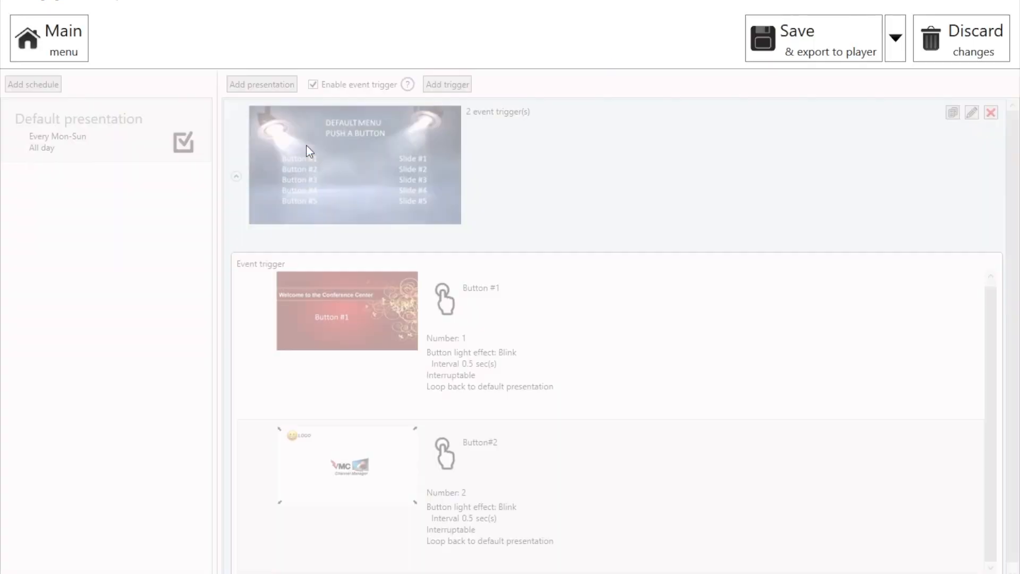
left_click(370, 484)
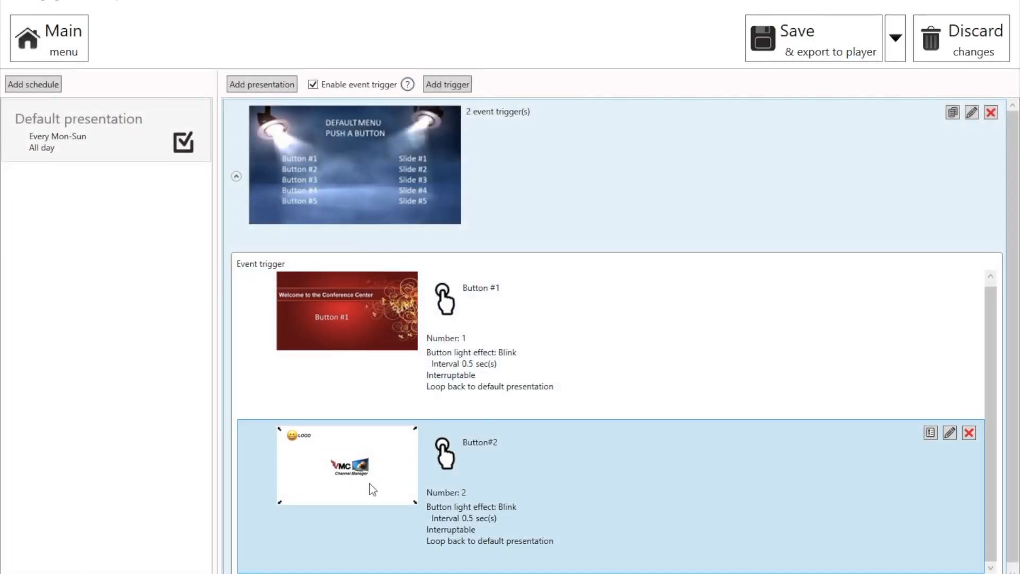
double_click(370, 483)
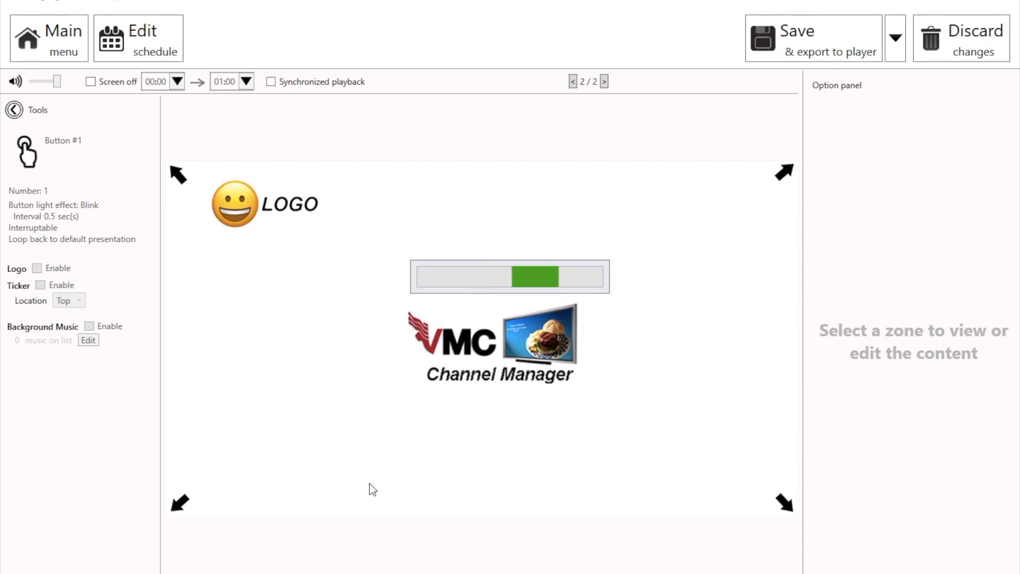
left_click(607, 353)
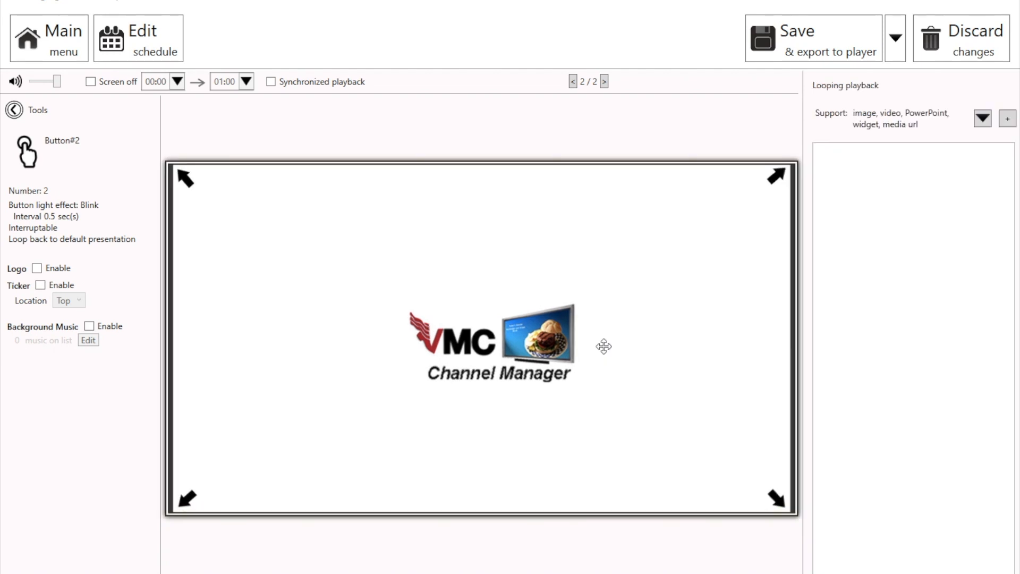
left_click(1007, 121)
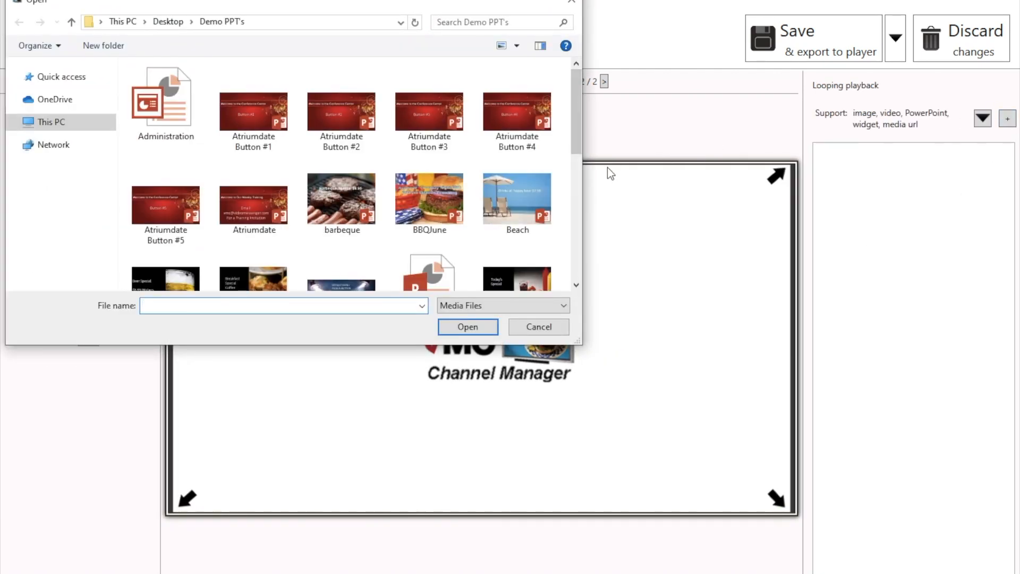
double_click(341, 122)
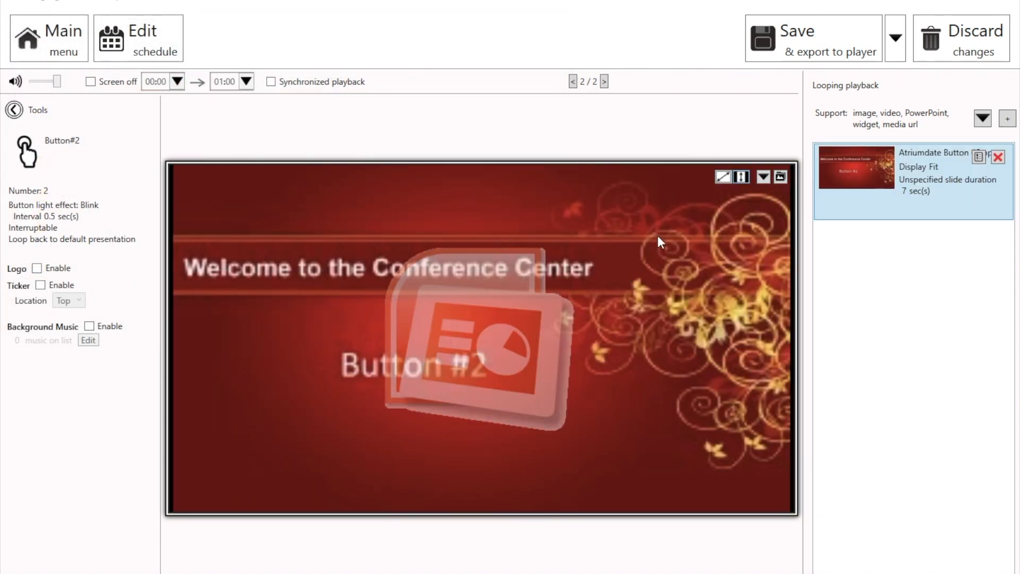
left_click(722, 177)
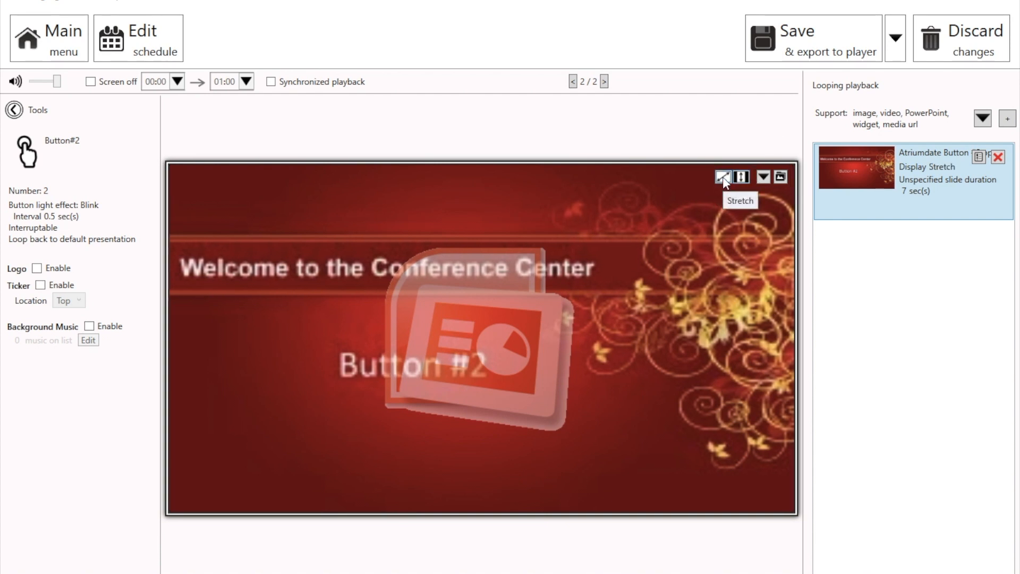
- Set the Atriumdate Button #2 item's unspecified slide duration to 10 seconds
double_click(919, 178)
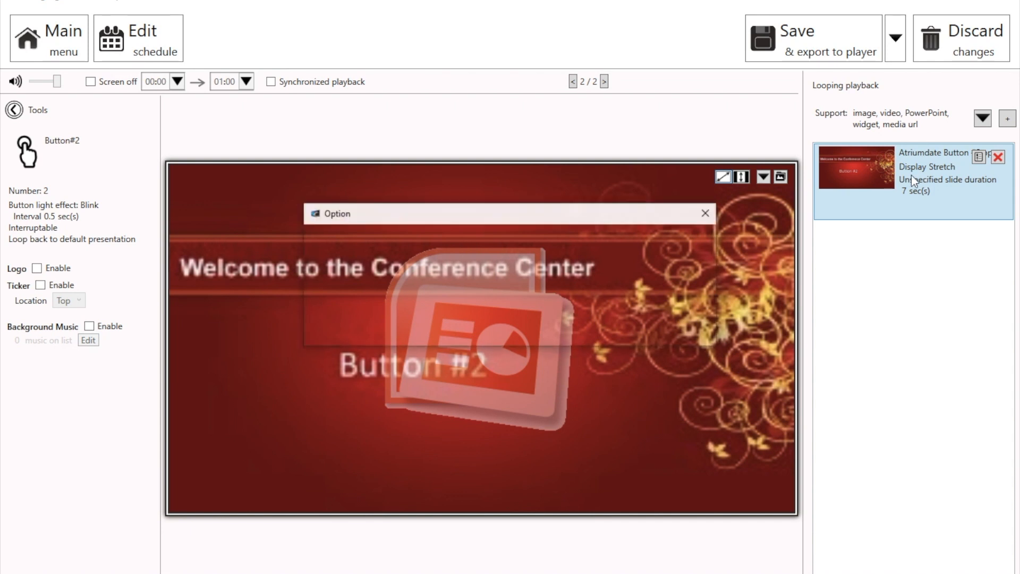
left_click_drag(532, 275, 483, 276)
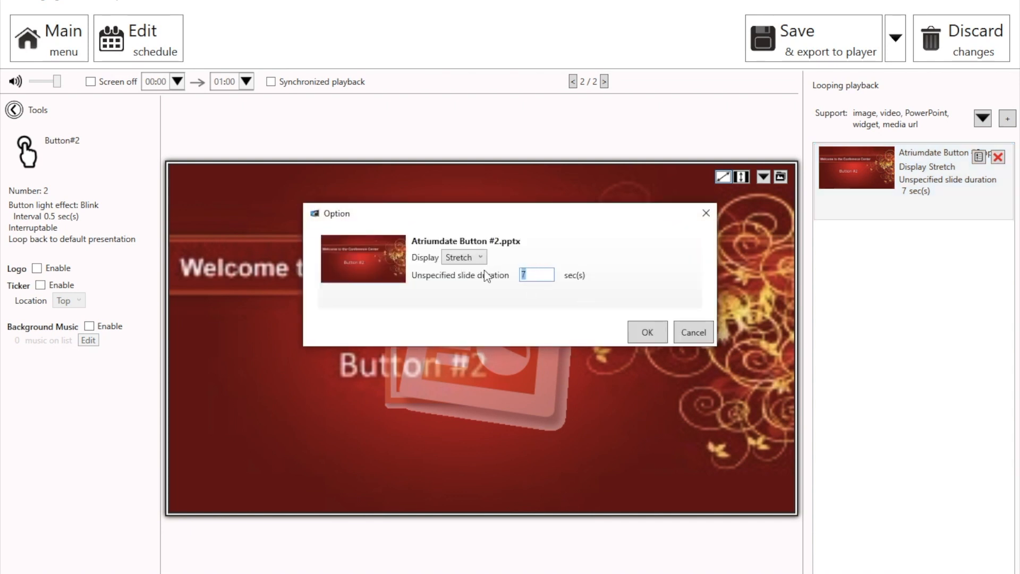
type("10")
left_click(649, 335)
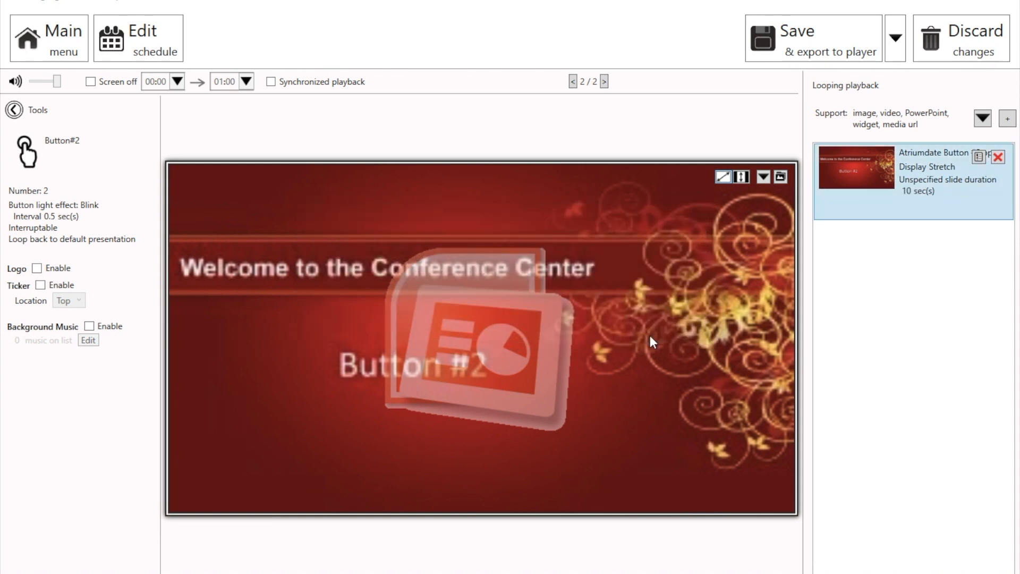